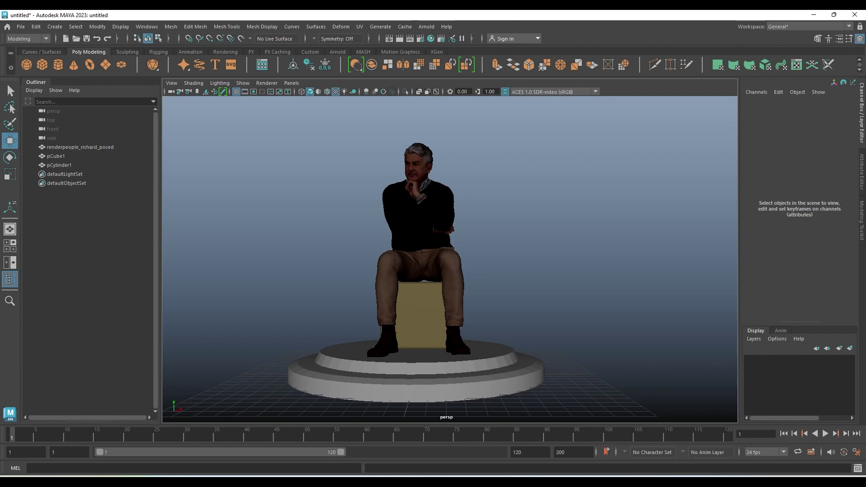
Extend the playback range to end at frame 200 and show the 960 x 540 resolution gate.
double_click(530, 452)
type("200")
key("Return")
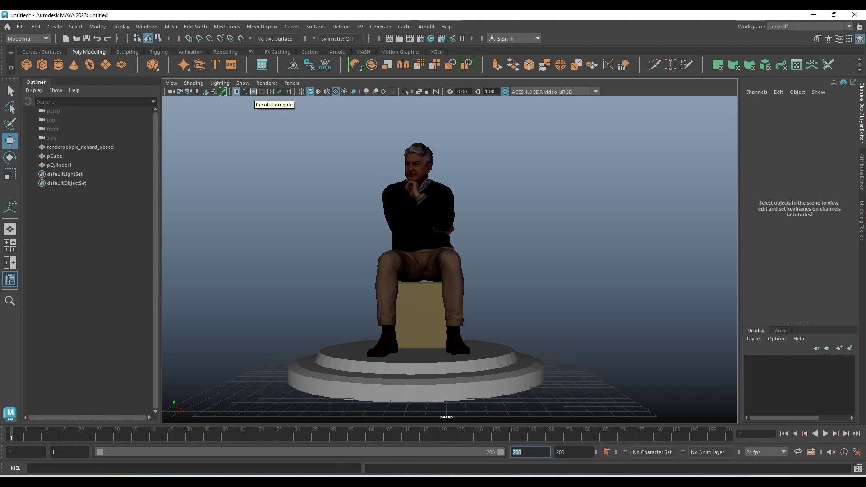
left_click(262, 92)
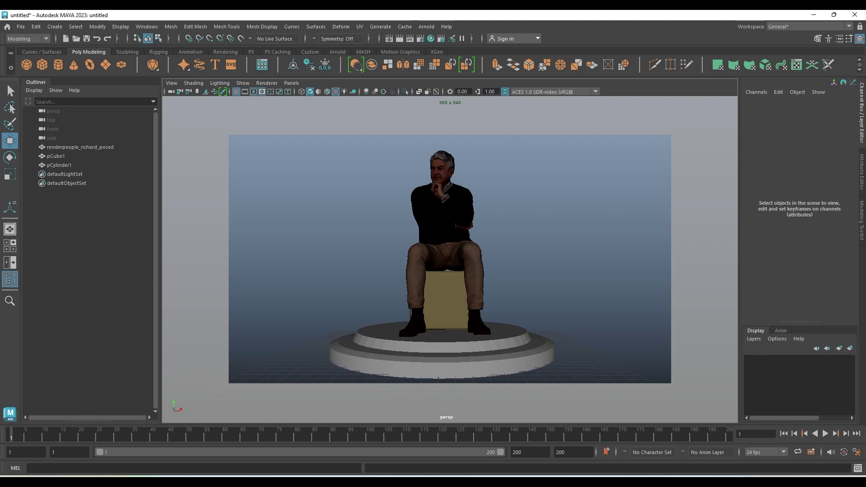
left_click(27, 39)
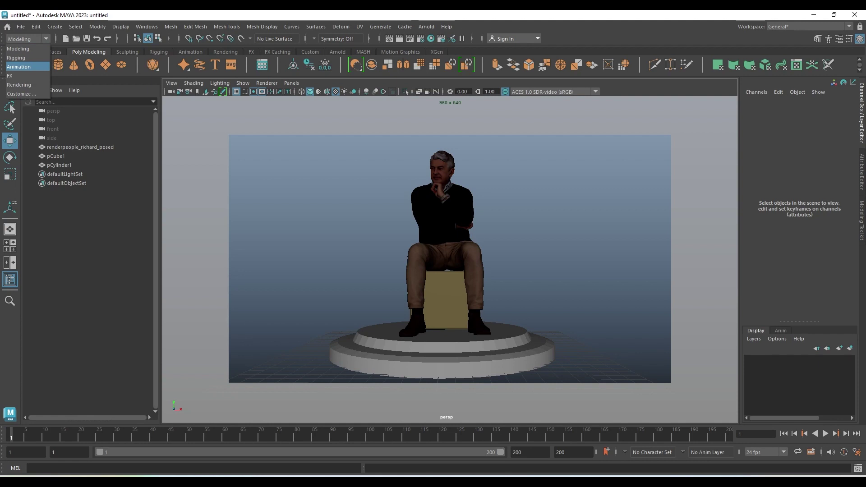
Switch to the Animation menu set and bring up the Create Turntable options (24 frames, Clockwise).
key("Return")
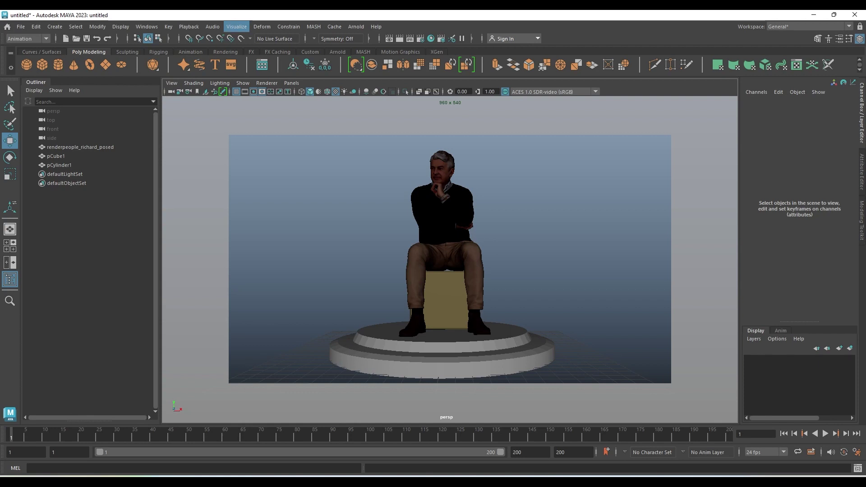
left_click(236, 27)
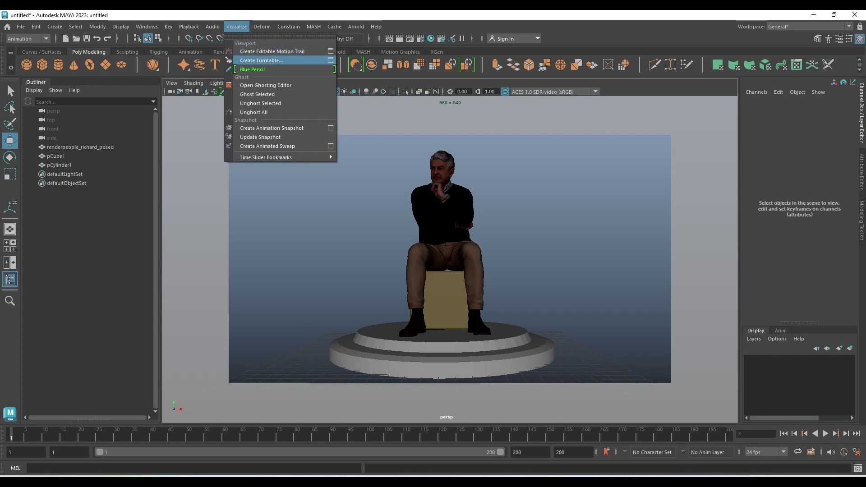
left_click(331, 60)
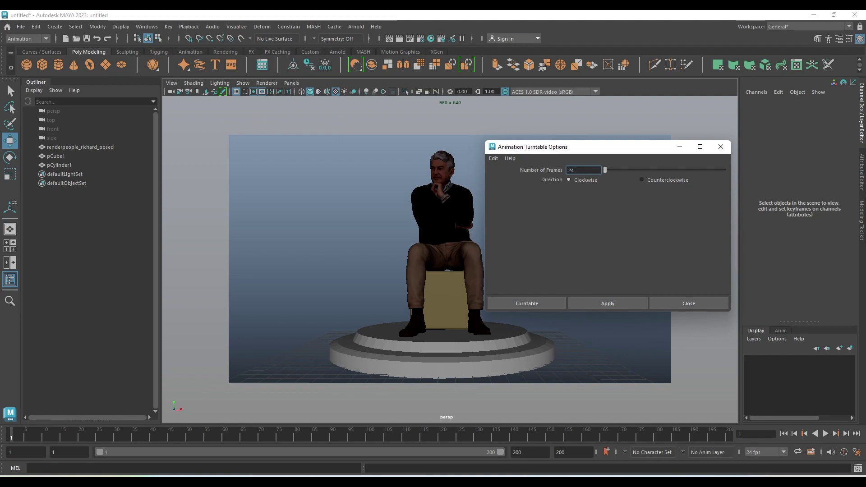
Replace the 24-frame turntable count with the new frame count of 200.
key("ctrl+a")
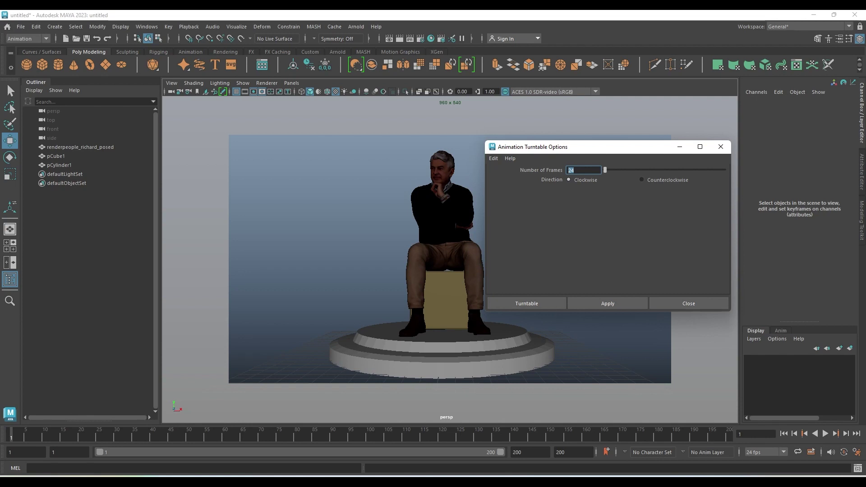
type("200")
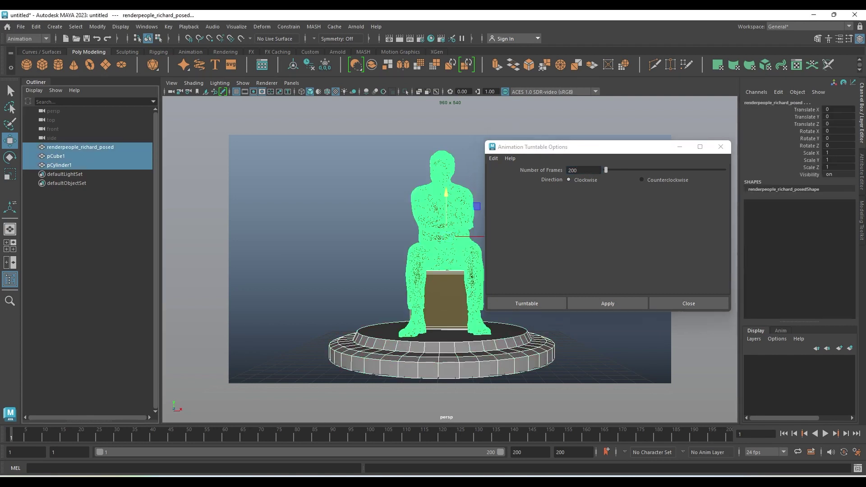
Group the character, box and pedestal as group1, create the turntable with turnTableCamera1, then deselect.
key("ctrl+g")
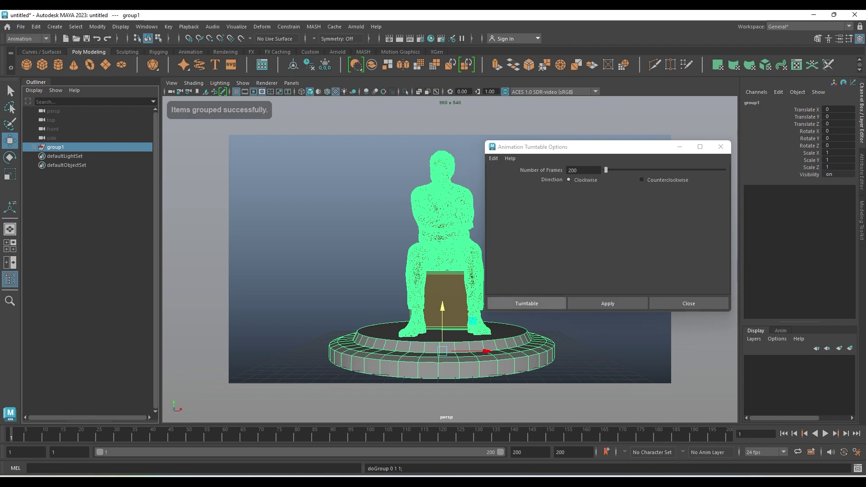
left_click(527, 304)
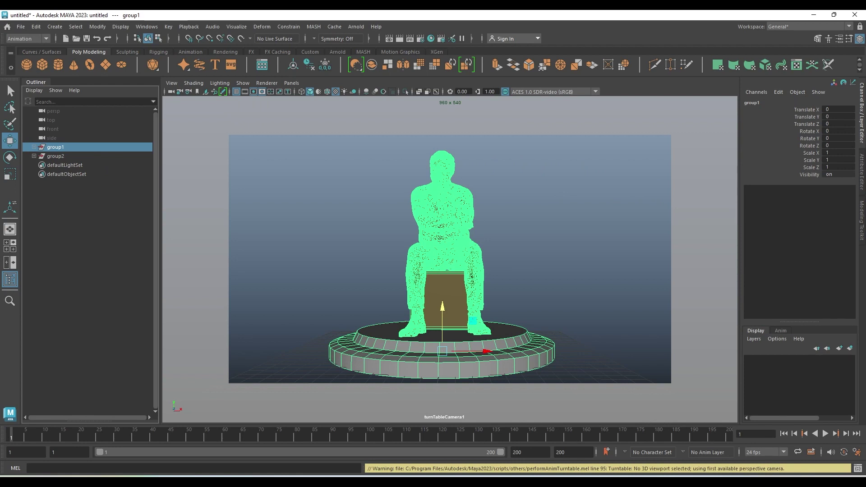
left_click(148, 415)
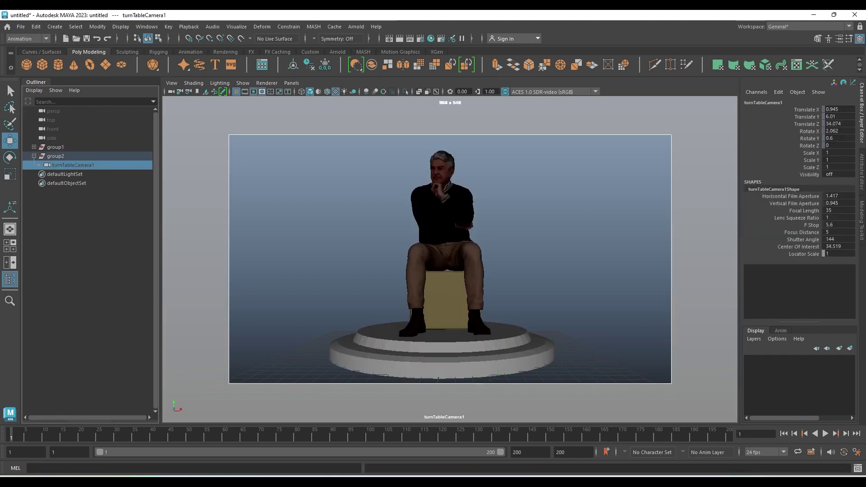
Preview the turntable spin twice, stopping at frame 48, and select the parent group2.
left_click(826, 434)
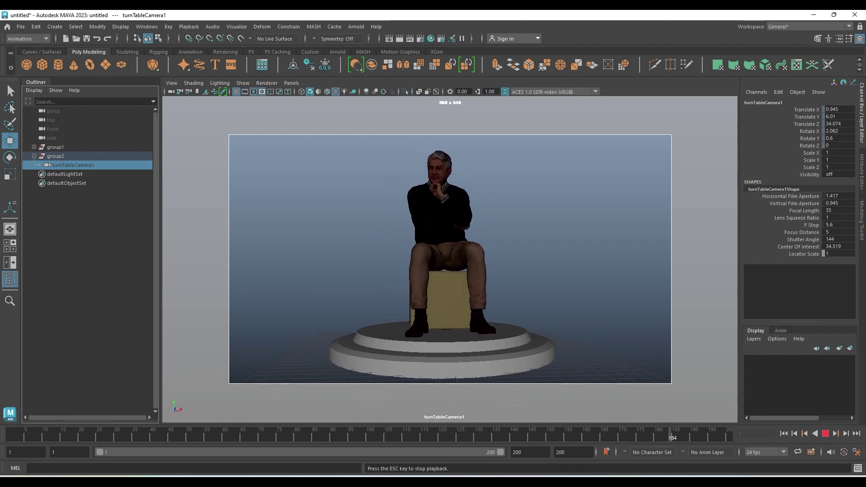
key("Escape")
key("alt+v")
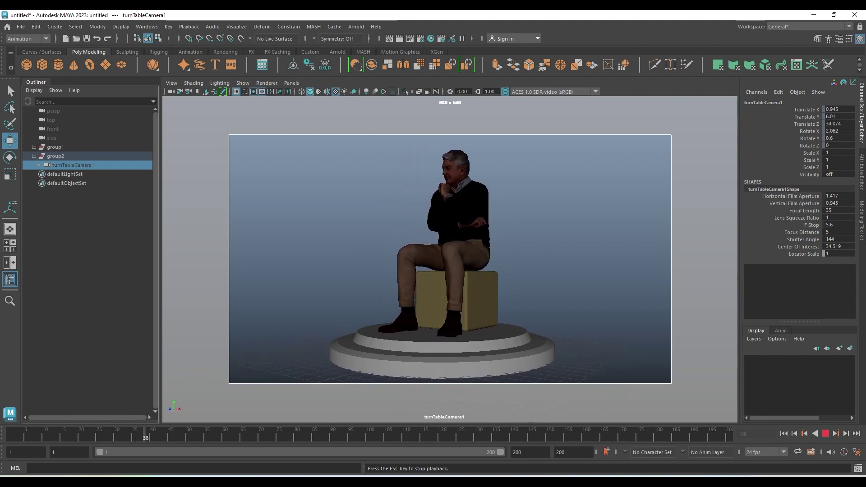
key("Escape")
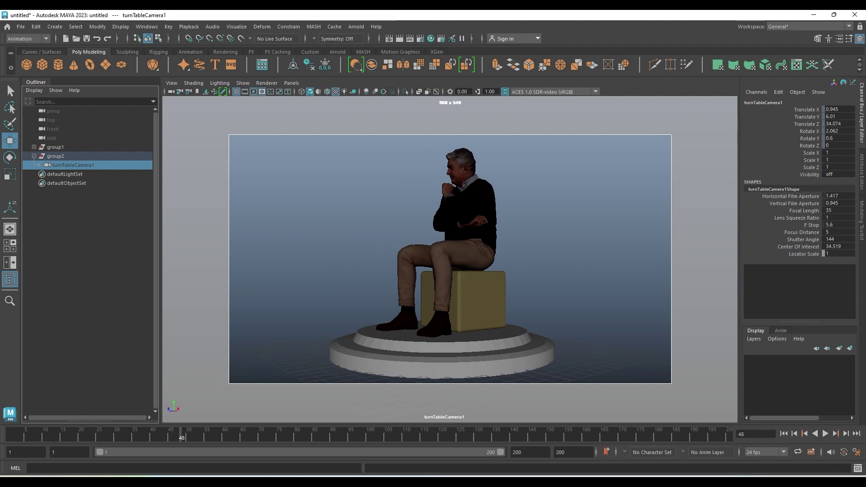
key("Up")
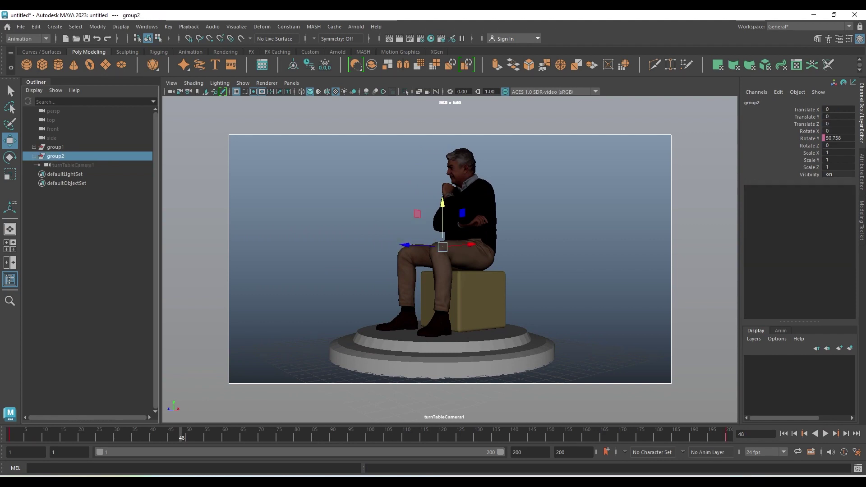
Make both keys of group2's Rotate Y curve linear in the Graph Editor.
left_click(147, 27)
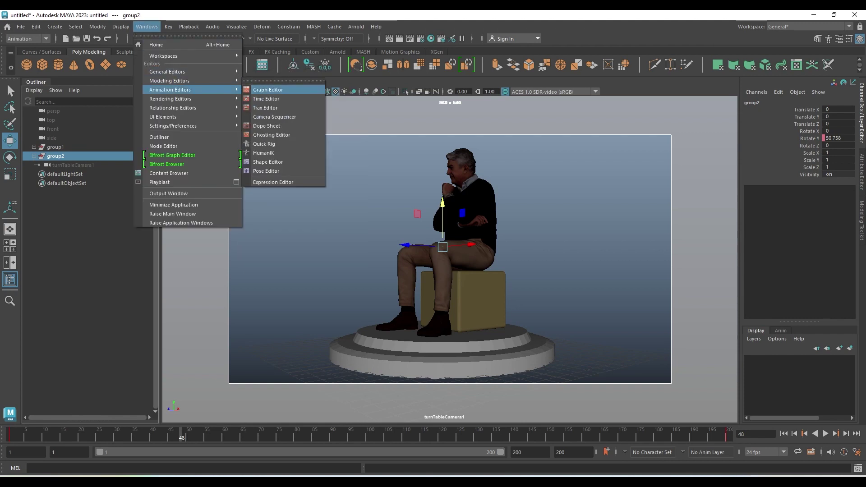
left_click(268, 90)
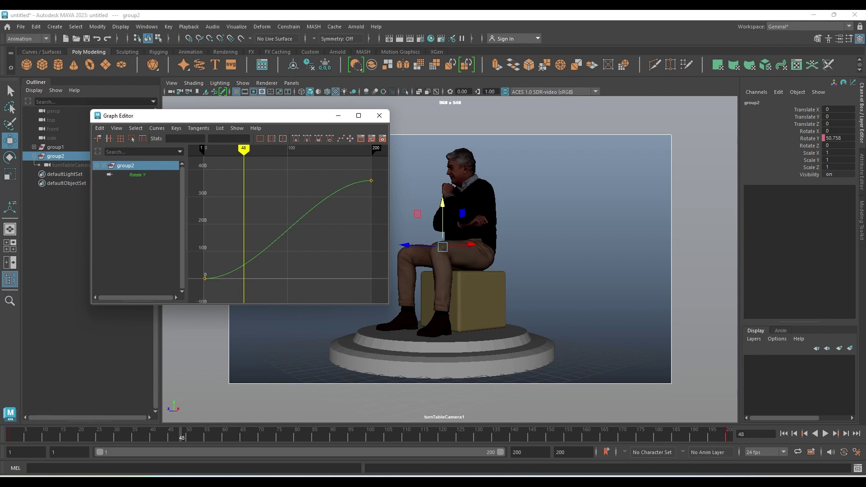
left_click_drag(216, 115, 309, 118)
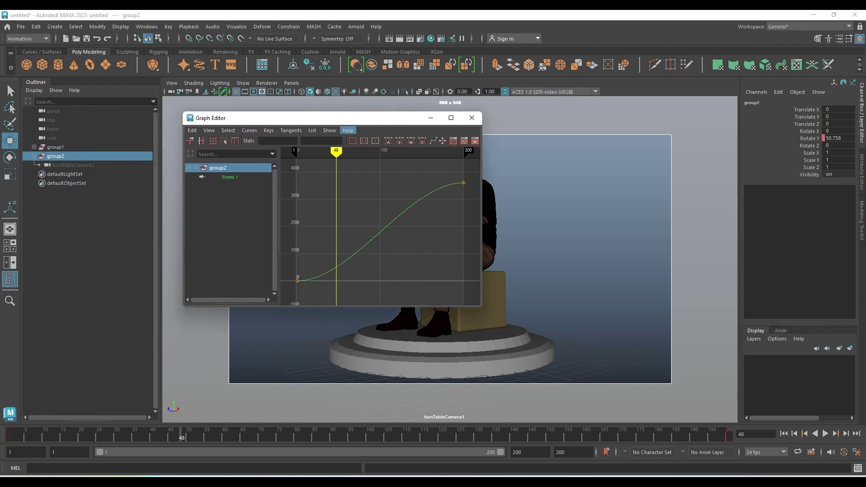
left_click(450, 117)
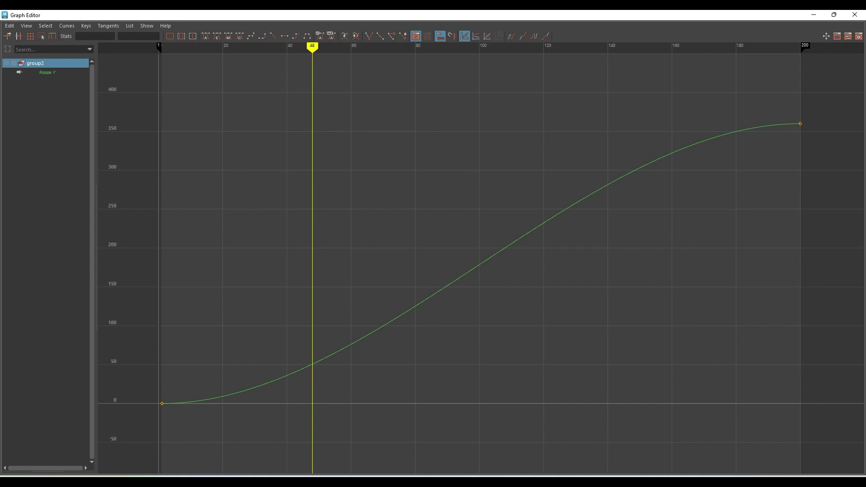
left_click_drag(810, 97, 154, 411)
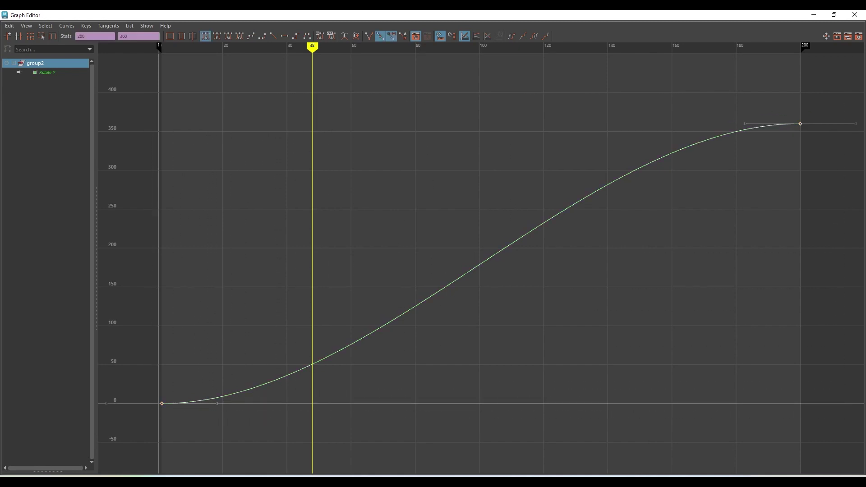
left_click(273, 36)
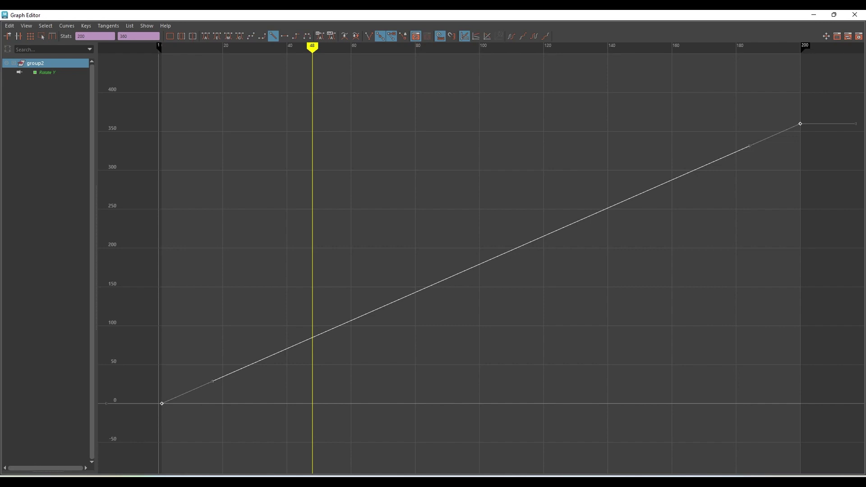
left_click(855, 15)
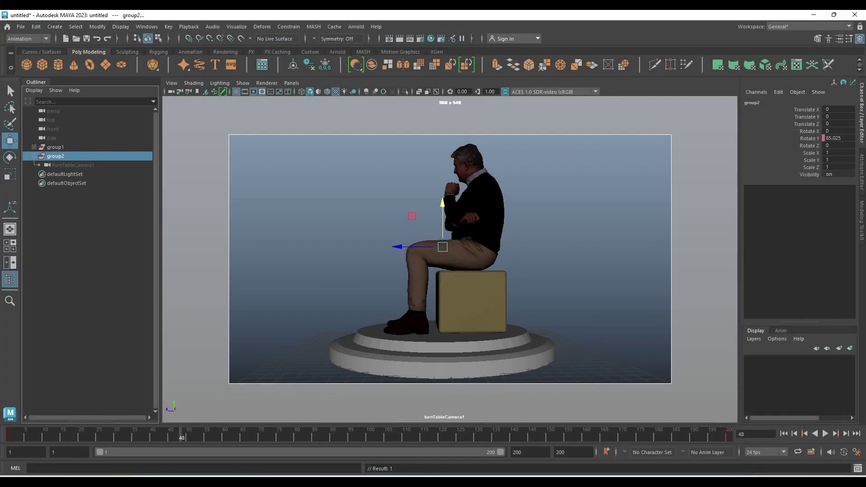
Replay the constant-speed turntable, stopping at frame 158, and list the perspective cameras.
key("alt+v")
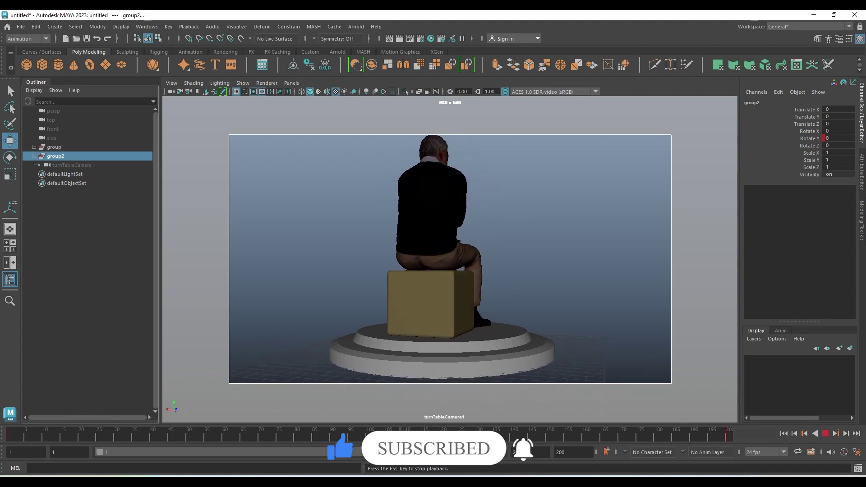
key("Escape")
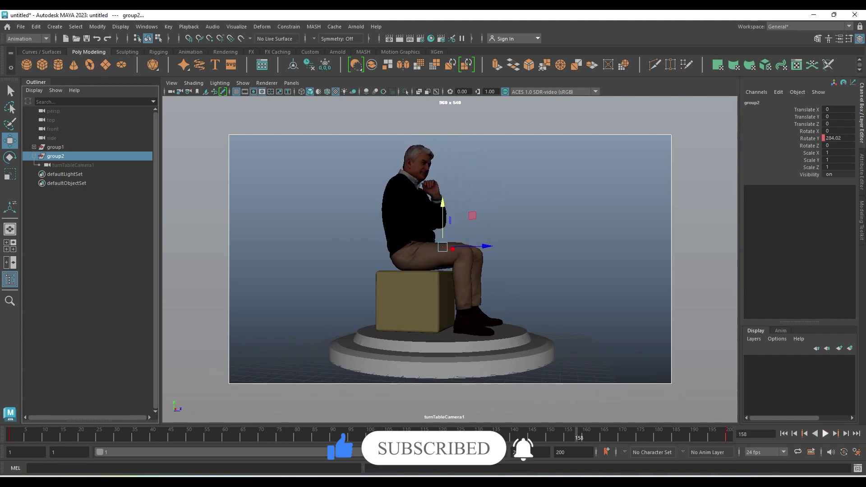
left_click(291, 83)
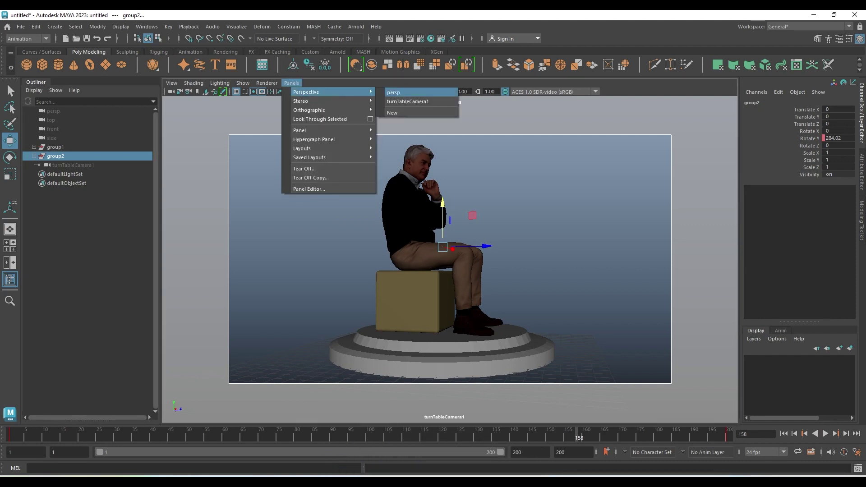
Compare the persp and turnTableCamera1 views, then remove the group2 turntable rig.
left_click(393, 92)
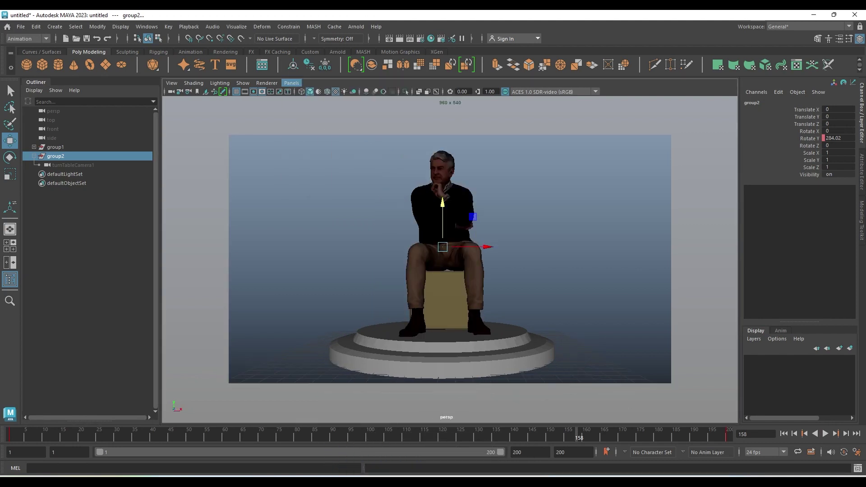
left_click(291, 82)
left_click(406, 100)
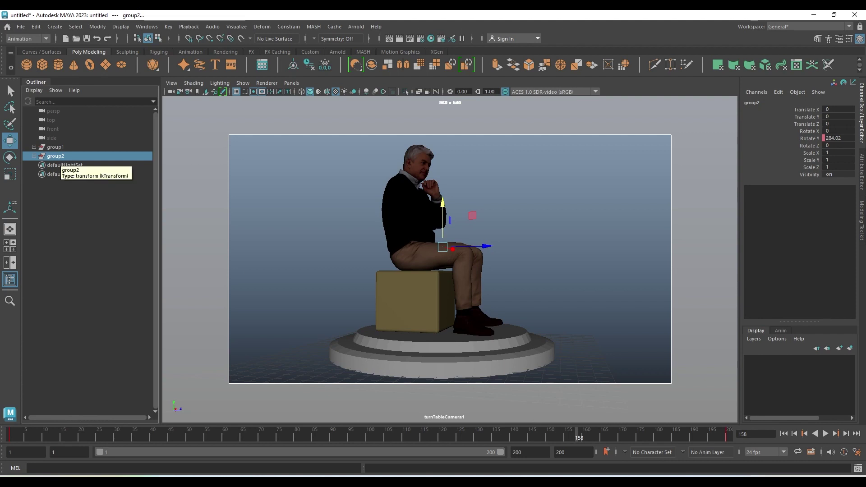
key("ctrl+z")
key("ctrl+z")
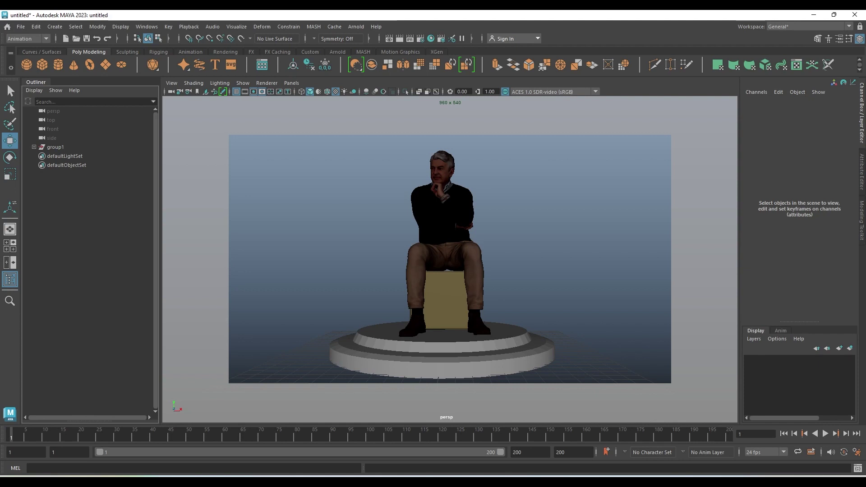
Select group1, undo the earlier key, and key its rotation at 0 on frame 1.
key("ctrl+z")
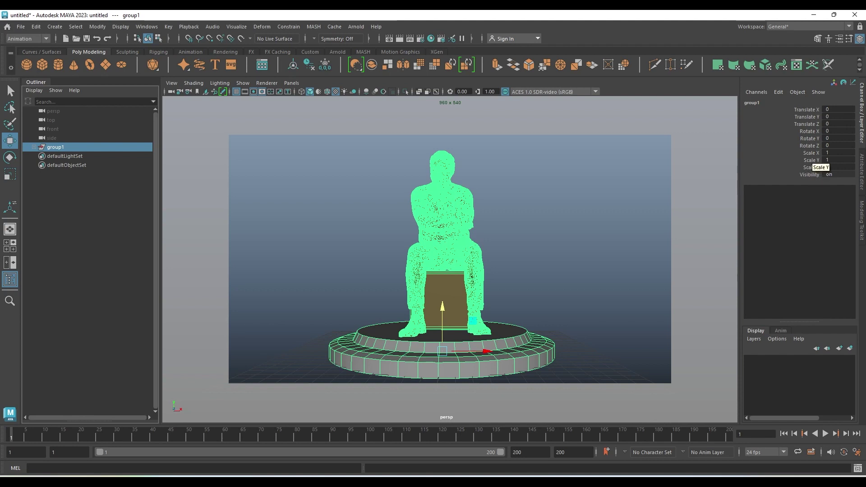
left_click(97, 26)
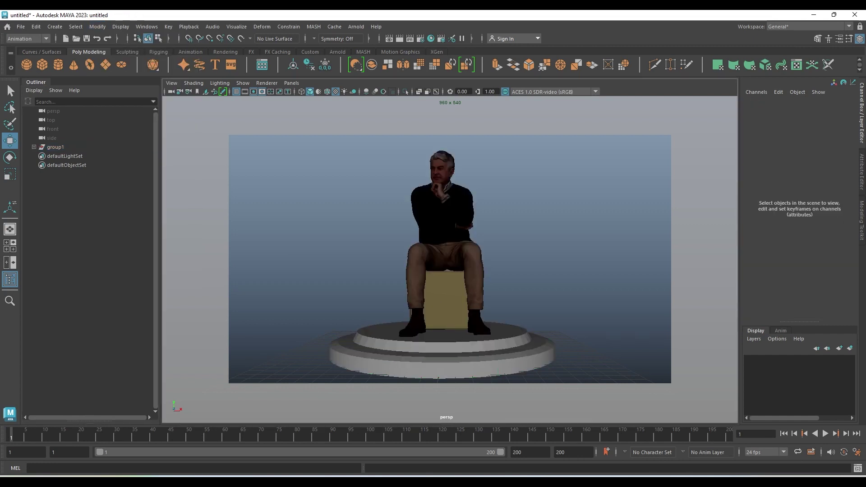
key("ctrl+z")
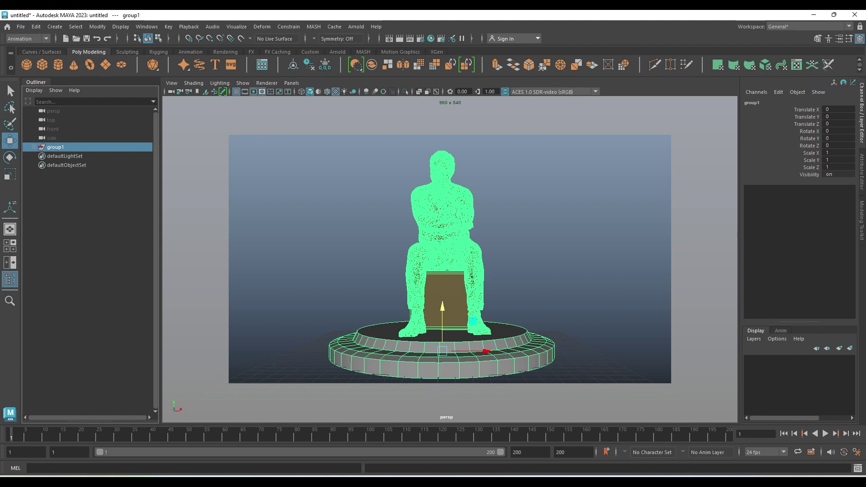
key("ctrl+z")
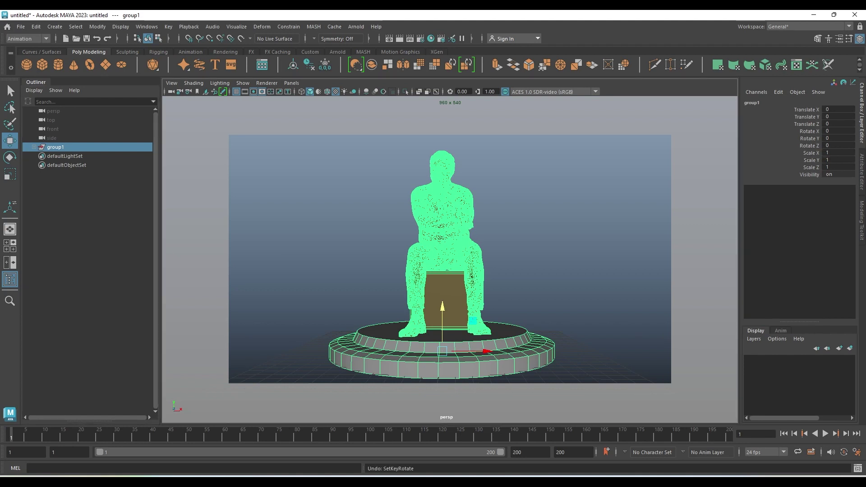
key("shift+e")
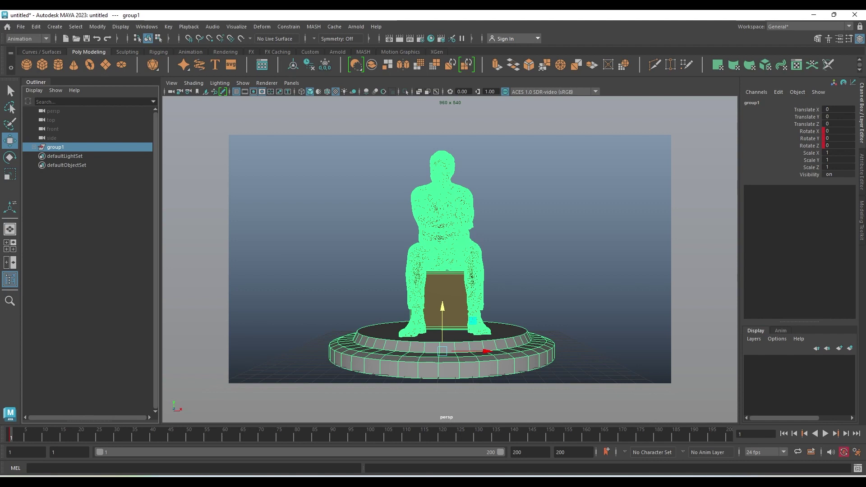
On frame 200, key group1's rotation with Rotate Y set to 360.
key("alt+v")
left_click(809, 138)
mouse_move(451, 248)
middle_mouse_down()
mouse_move(497, 248)
mouse_move(406, 248)
mouse_move(479, 248)
middle_mouse_up()
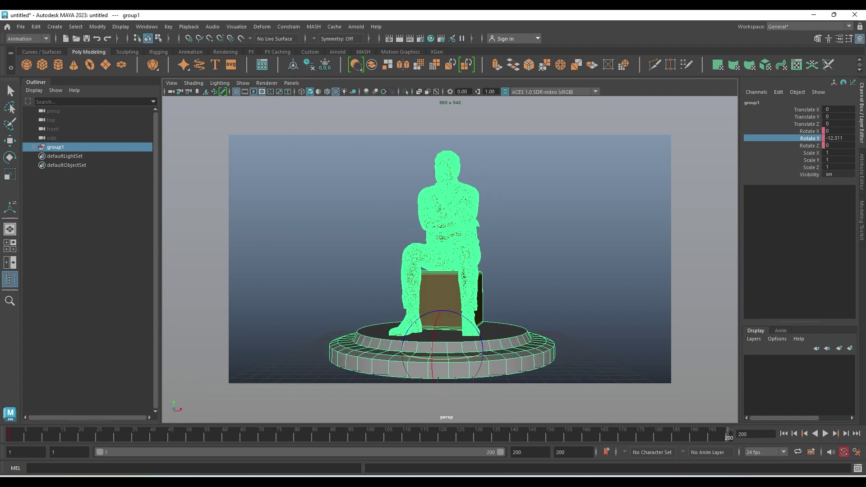
key("s")
double_click(838, 138)
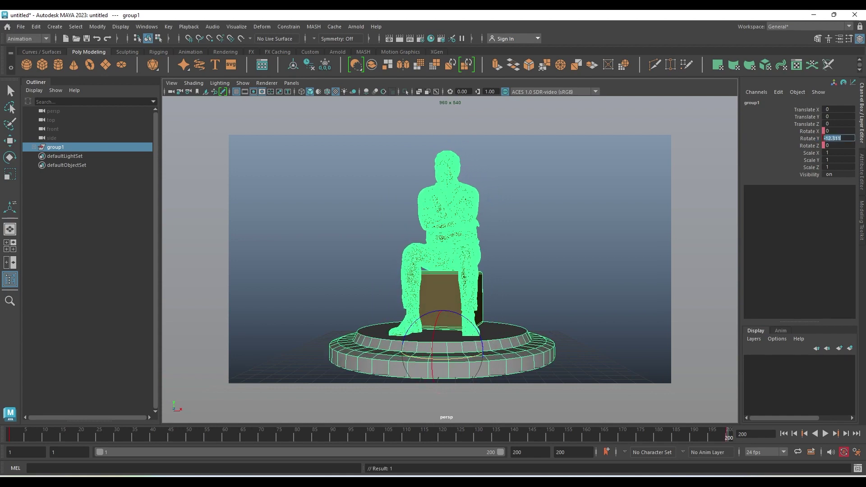
type("360")
key("Return")
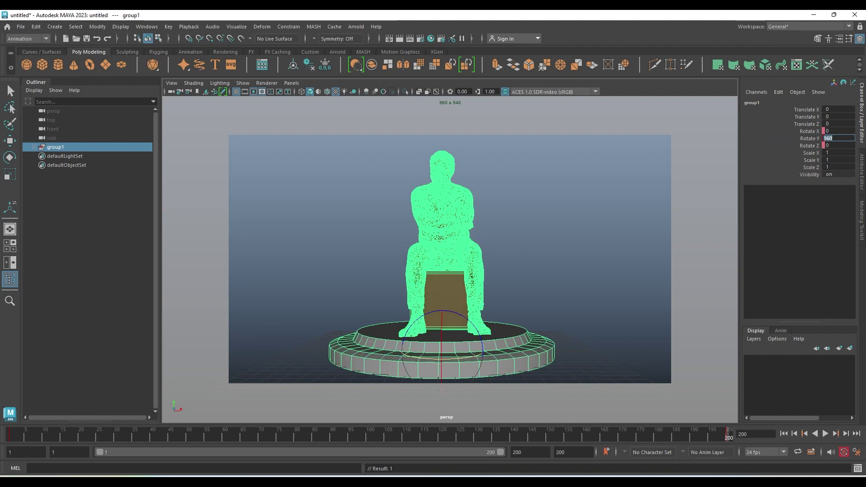
Return to frame 1 and play back the full 360° spin.
left_click_drag(808, 131, 808, 145)
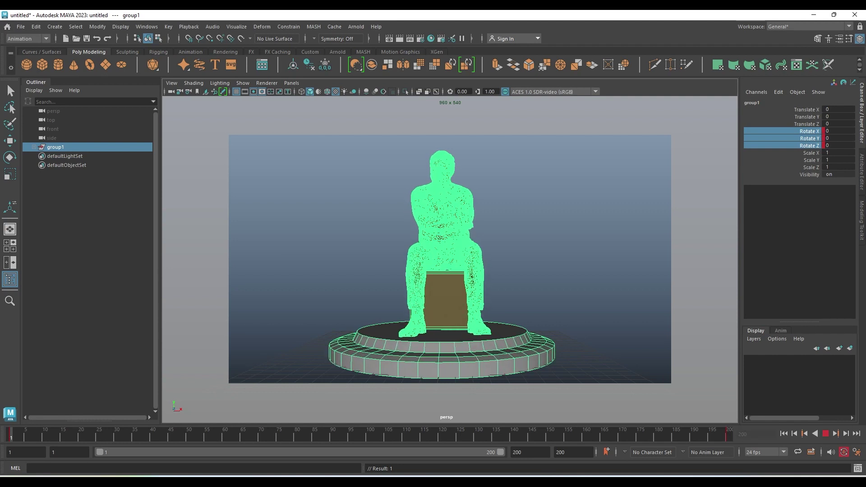
key("alt+shift+v")
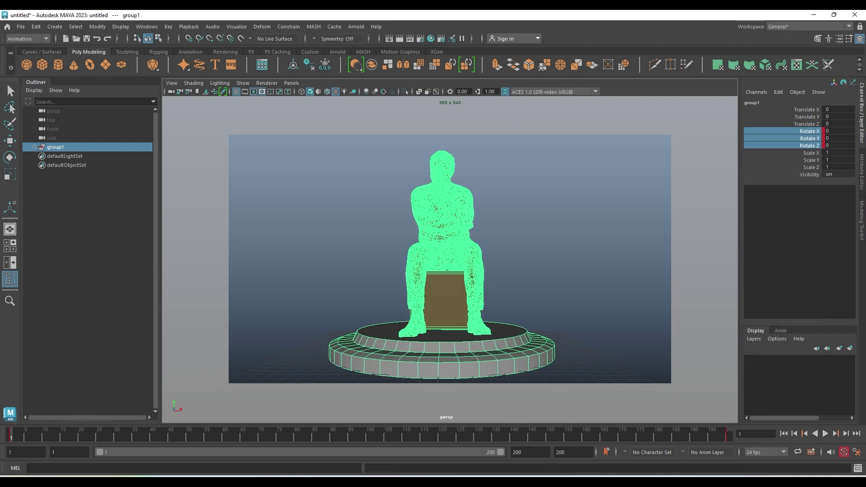
left_click(148, 415)
key("alt+v")
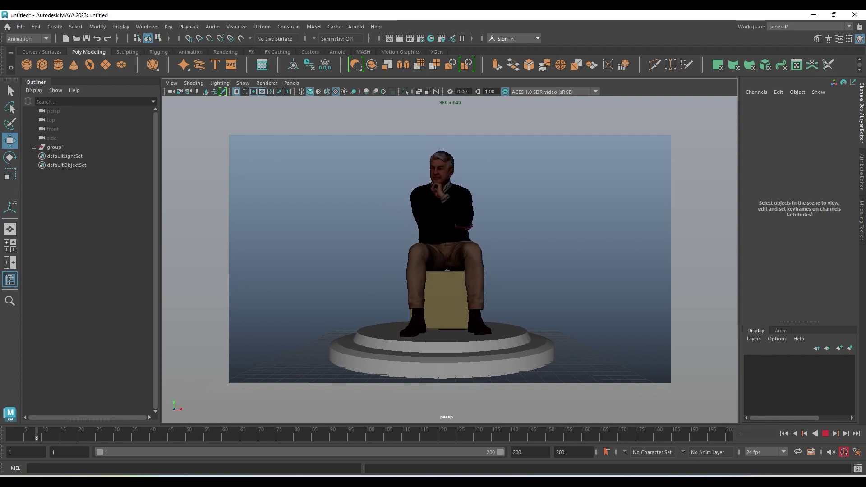
Stop playback, return to the first frame and select group1 with the figure and pedestal.
key("alt+shift+v")
key("Escape")
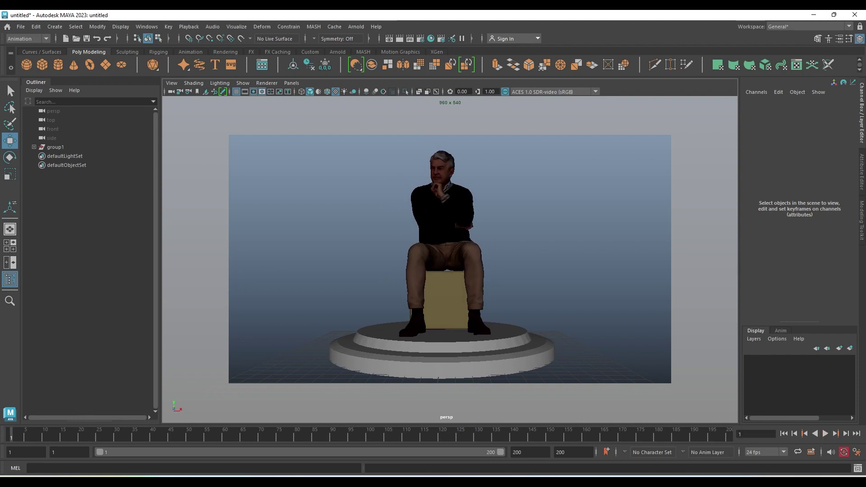
left_click(55, 148)
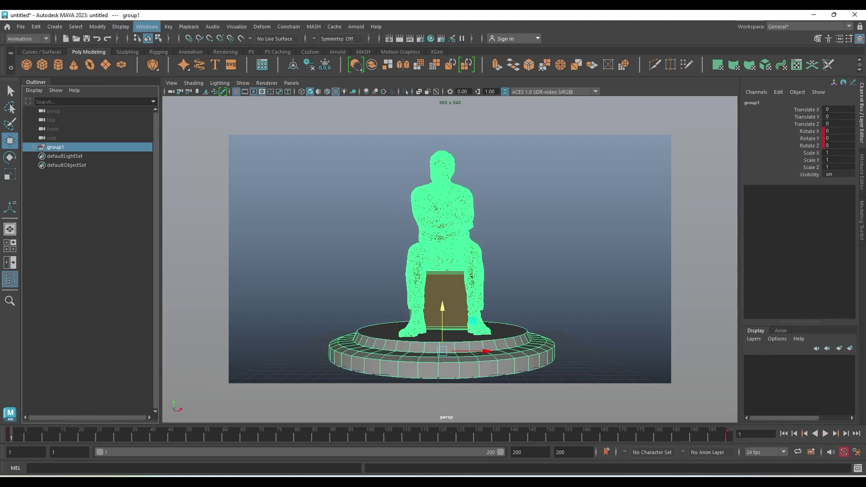
Make all of group1's rotation keys linear in the Graph Editor.
left_click(147, 27)
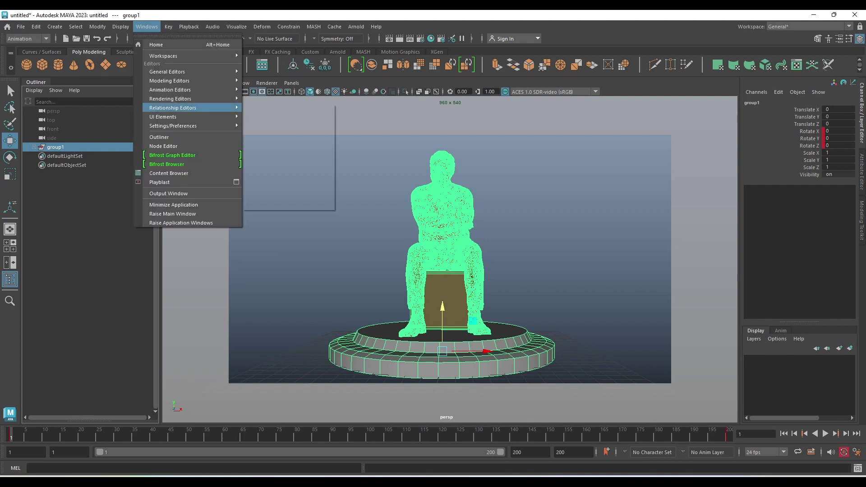
left_click(268, 90)
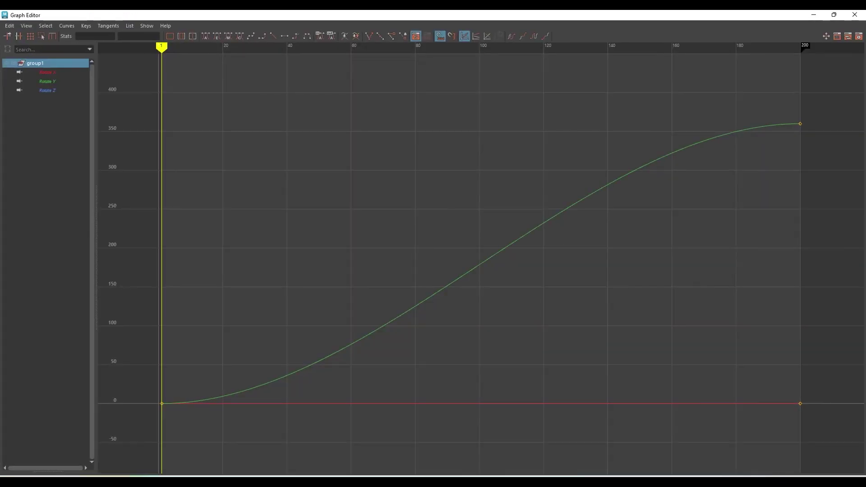
left_click_drag(156, 98, 812, 411)
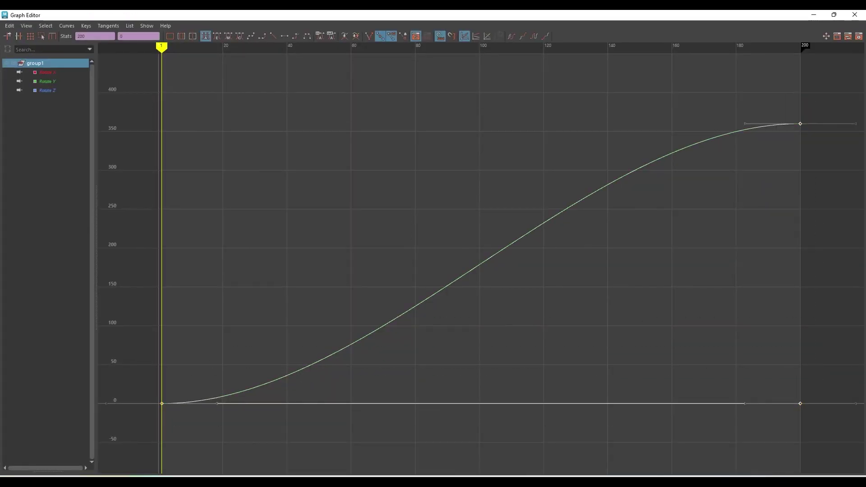
left_click(274, 36)
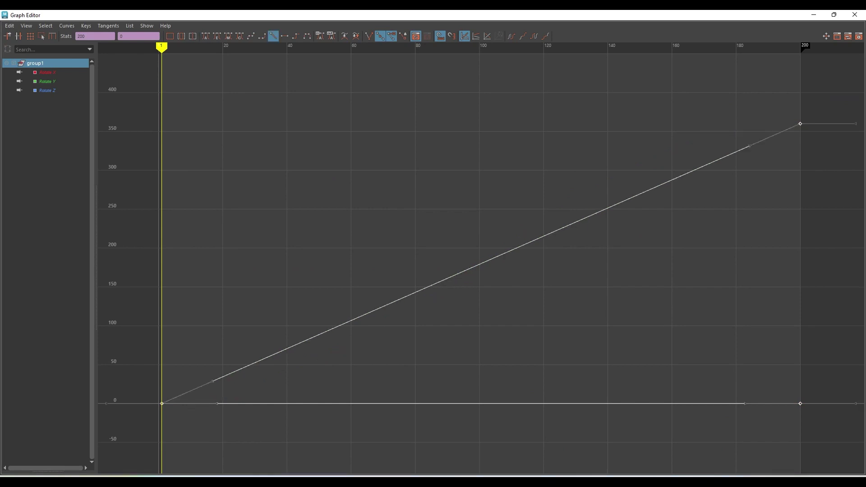
left_click(856, 15)
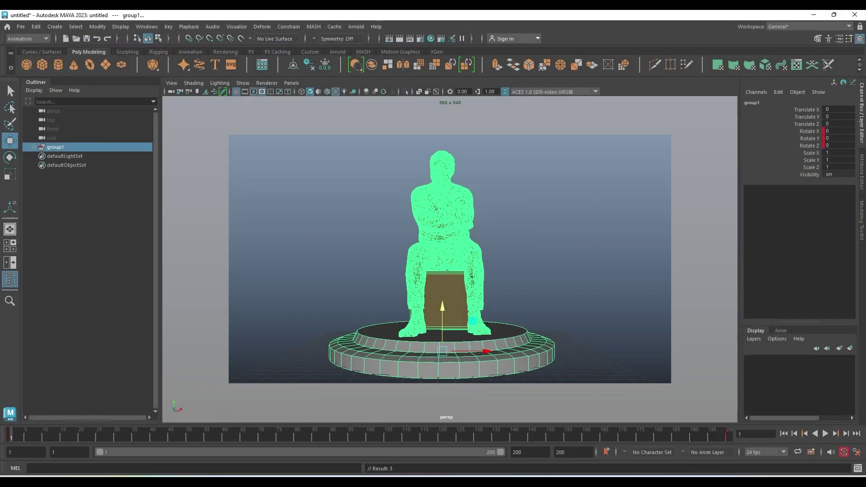
Deselect group1 and bring up the viewport's View menu.
key("Escape")
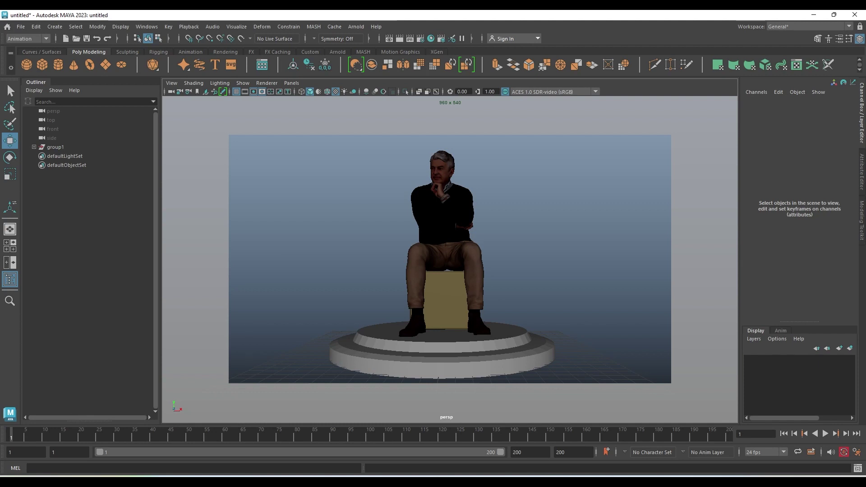
left_click(171, 83)
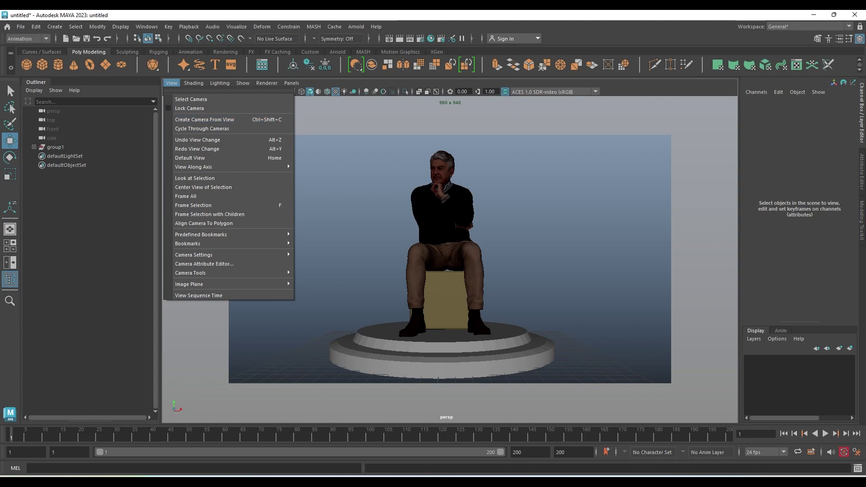
Create camera persp1 from the current view, then look through the default persp camera.
left_click(204, 120)
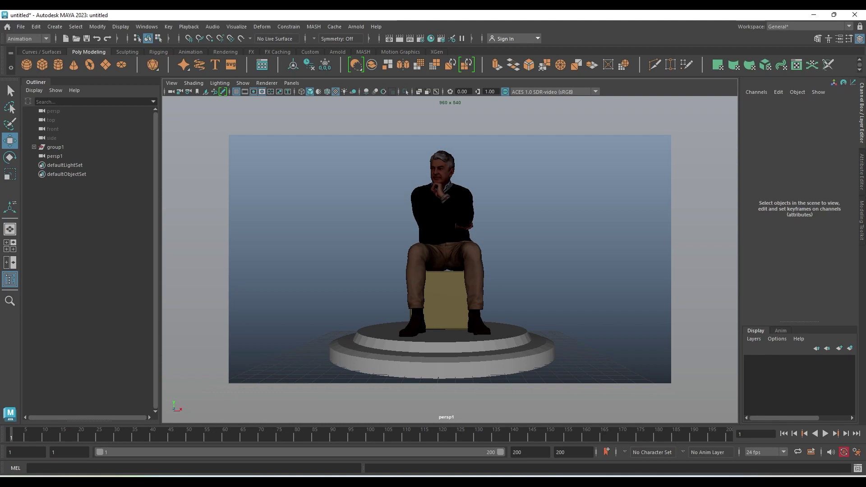
left_click(292, 83)
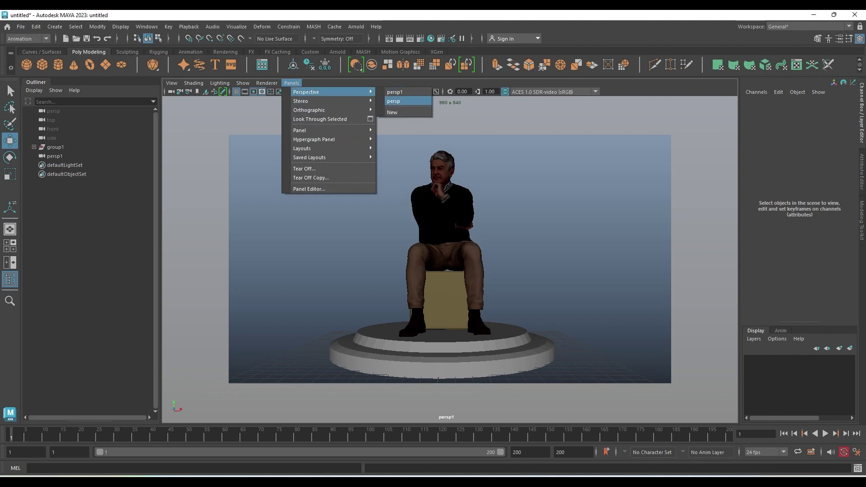
left_click(393, 101)
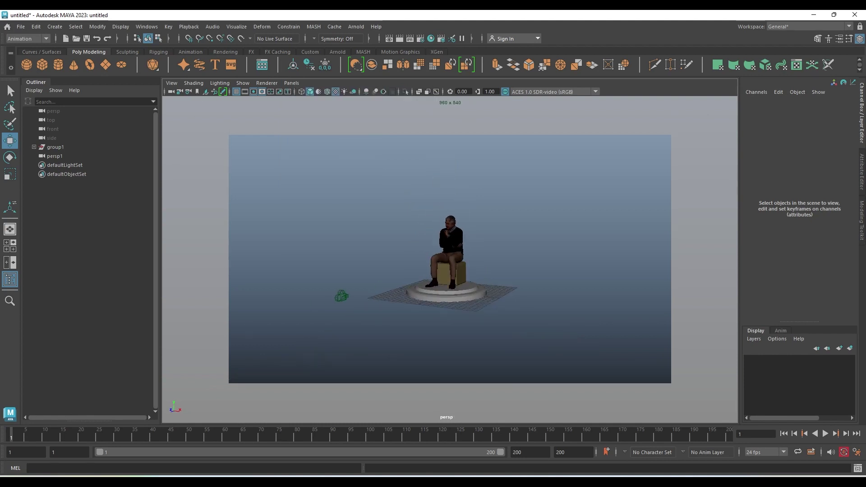
left_click(306, 272)
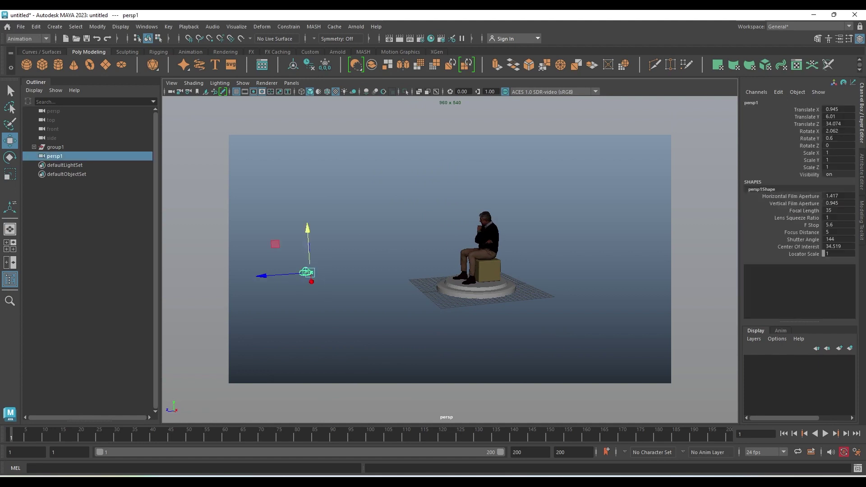
left_click(343, 316)
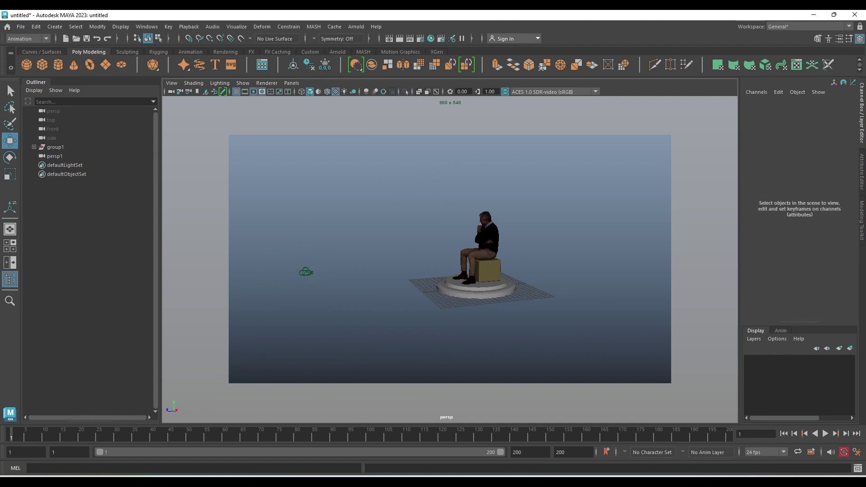
left_click(55, 26)
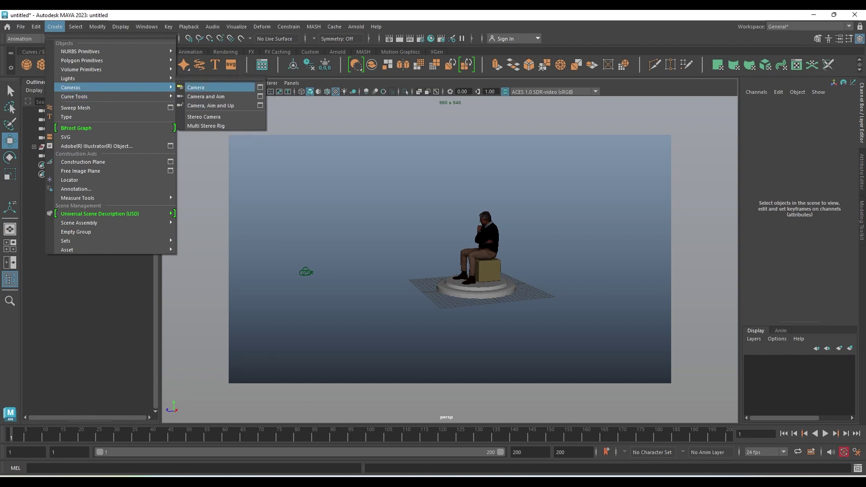
Add camera1, move it left of and above the figure, then delete it.
left_click(196, 88)
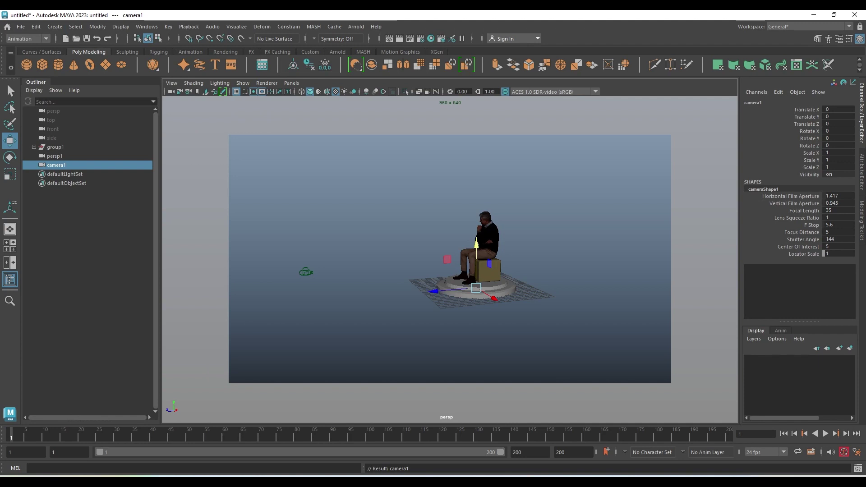
left_click_drag(434, 291, 280, 304)
left_click_drag(322, 257, 321, 223)
left_click_drag(406, 226, 406, 253, "alt")
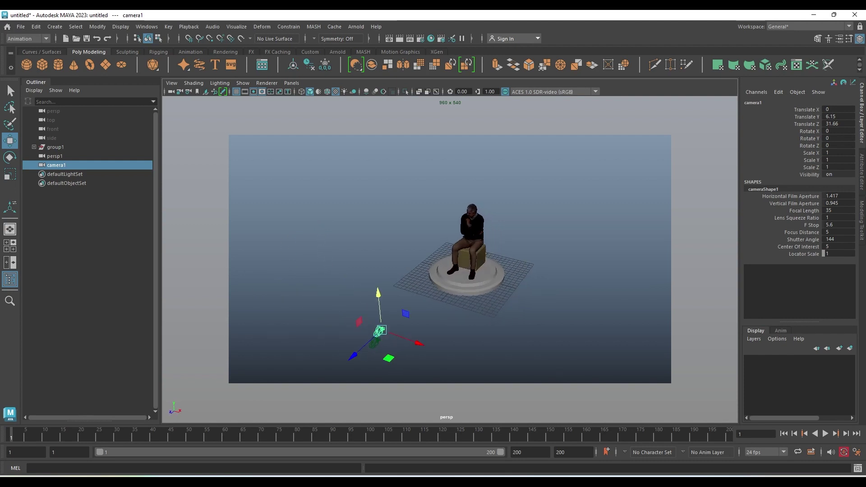
left_click_drag(402, 339, 447, 355)
mouse_move(451, 271)
left_mouse_down("alt")
mouse_move(406, 271)
mouse_move(455, 270)
left_mouse_up("alt")
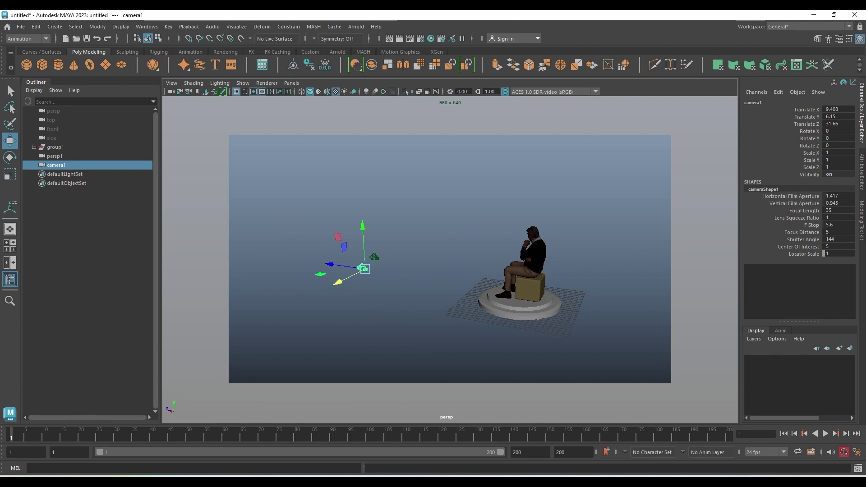
key("Delete")
left_click(291, 83)
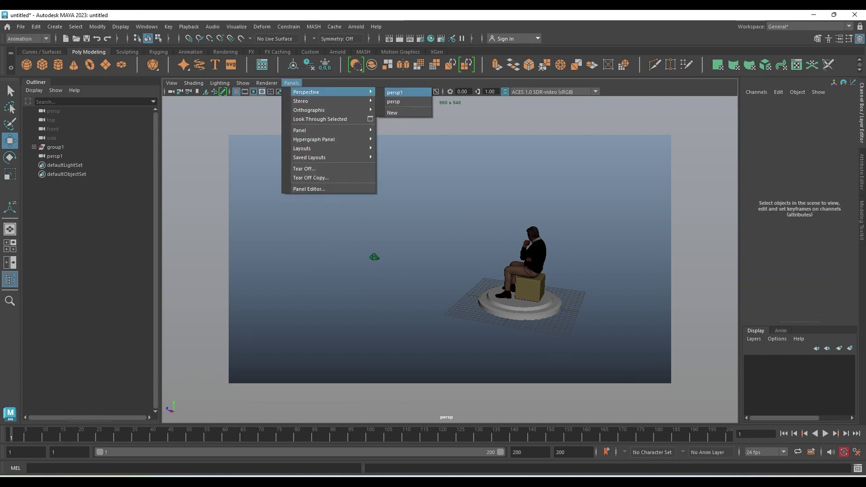
Look through persp1, dolly in slightly, and go to frame 200.
left_click(400, 100)
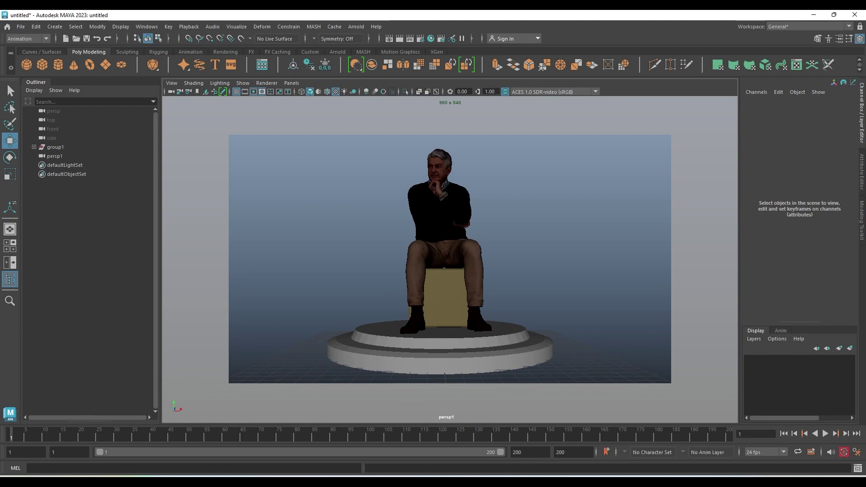
scroll(450, 260, "up", 1)
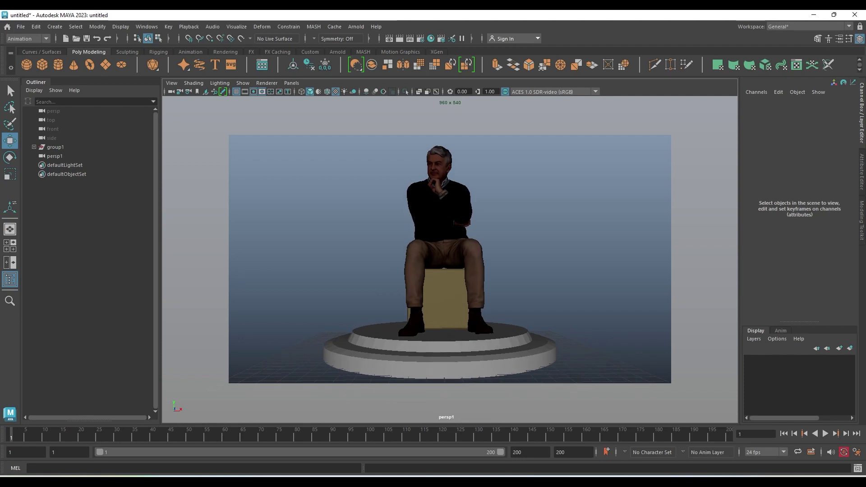
left_click(847, 434)
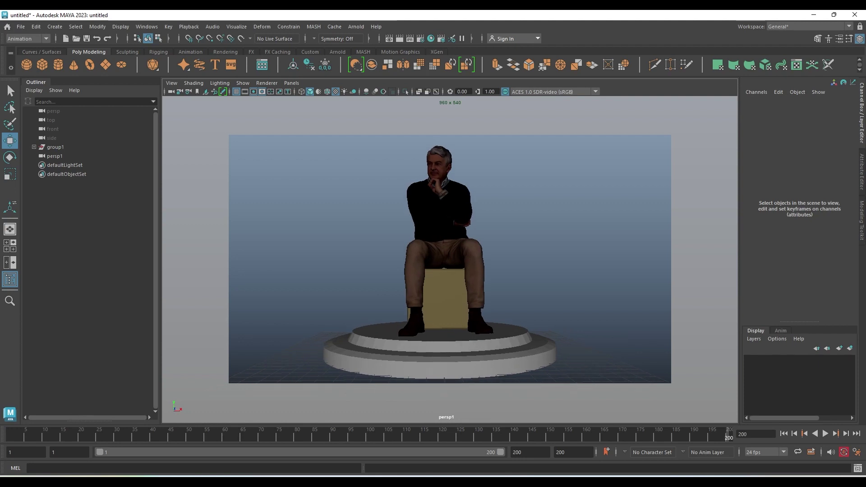